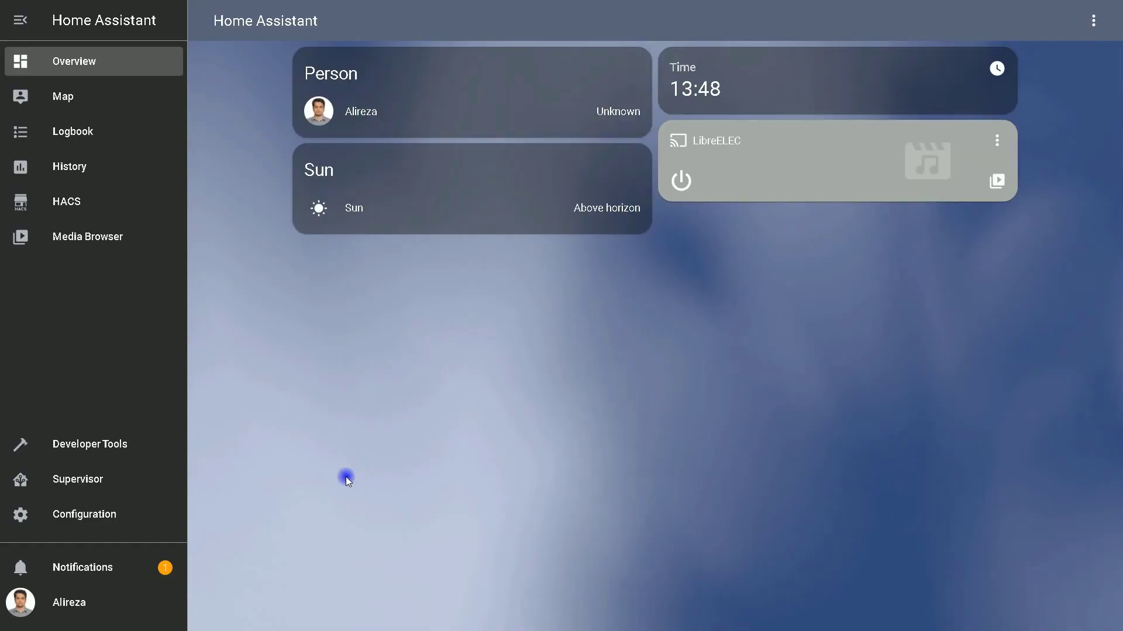
- Switch from the Overview dashboard to the Supervisor dashboard listing the installed add-ons
left_click(67, 484)
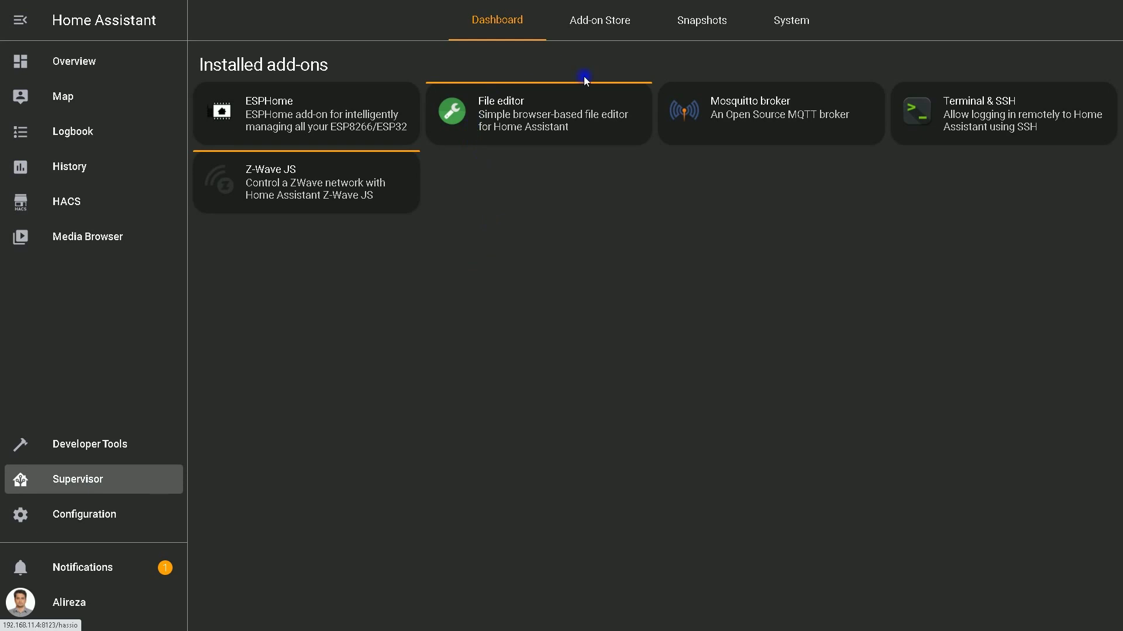
- Open the ESPHome add-on's info page from the Add-on Store's Home Assistant Community Add-ons section
left_click(597, 30)
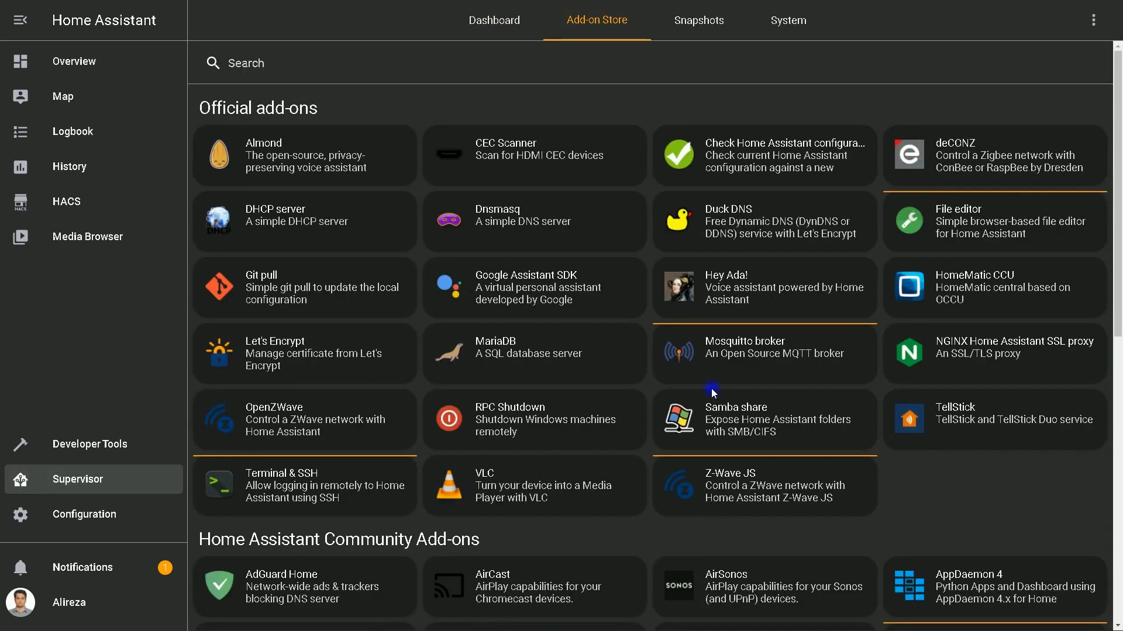
scroll(711, 388, "down", 4)
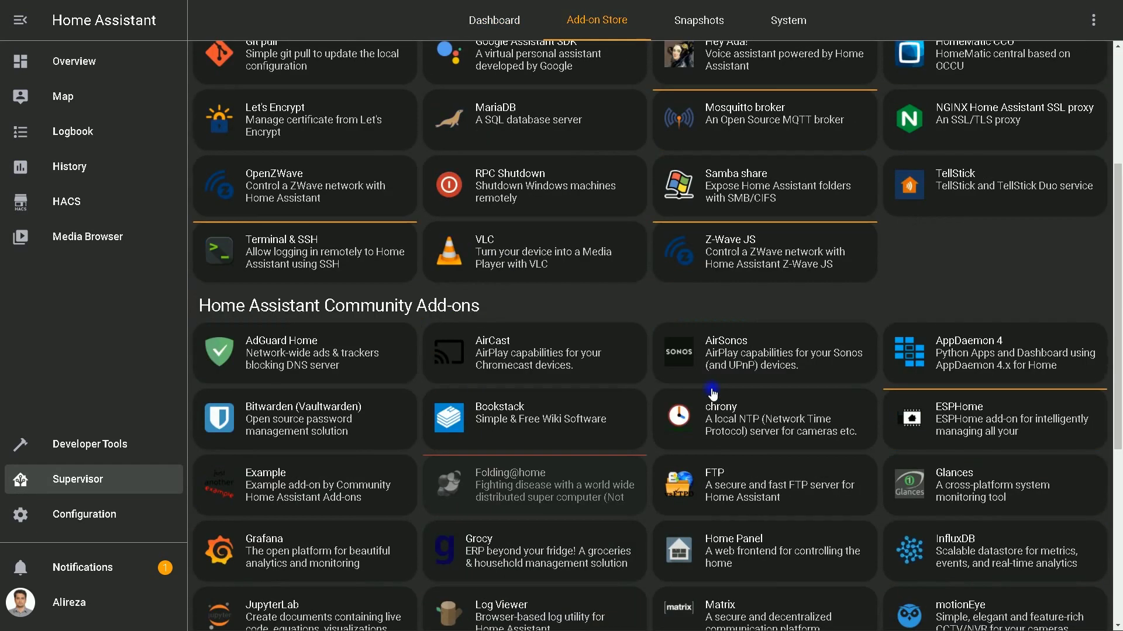
left_click(938, 421)
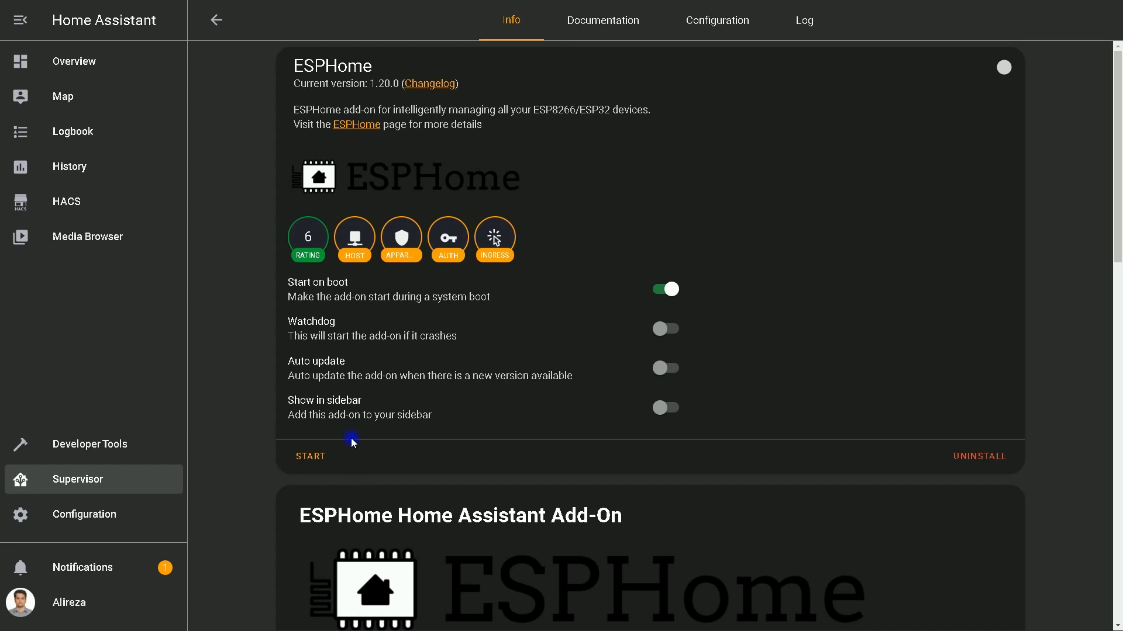
- Start the ESPHome add-on, reach its web UI after a 502 retry, and begin a new configuration
left_click(314, 459)
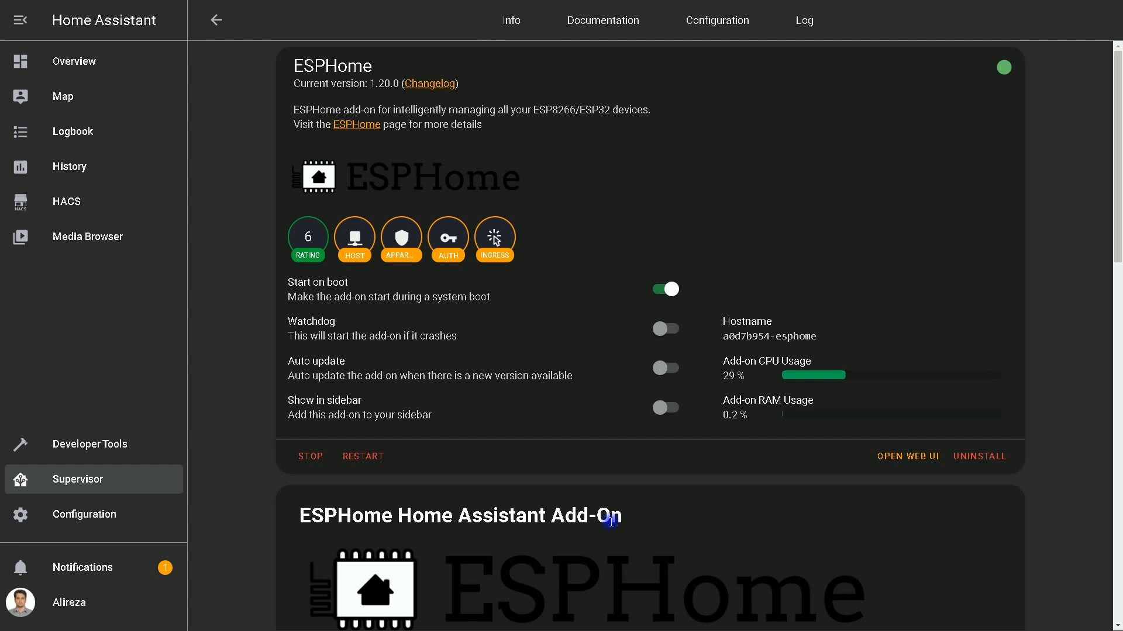
left_click(905, 460)
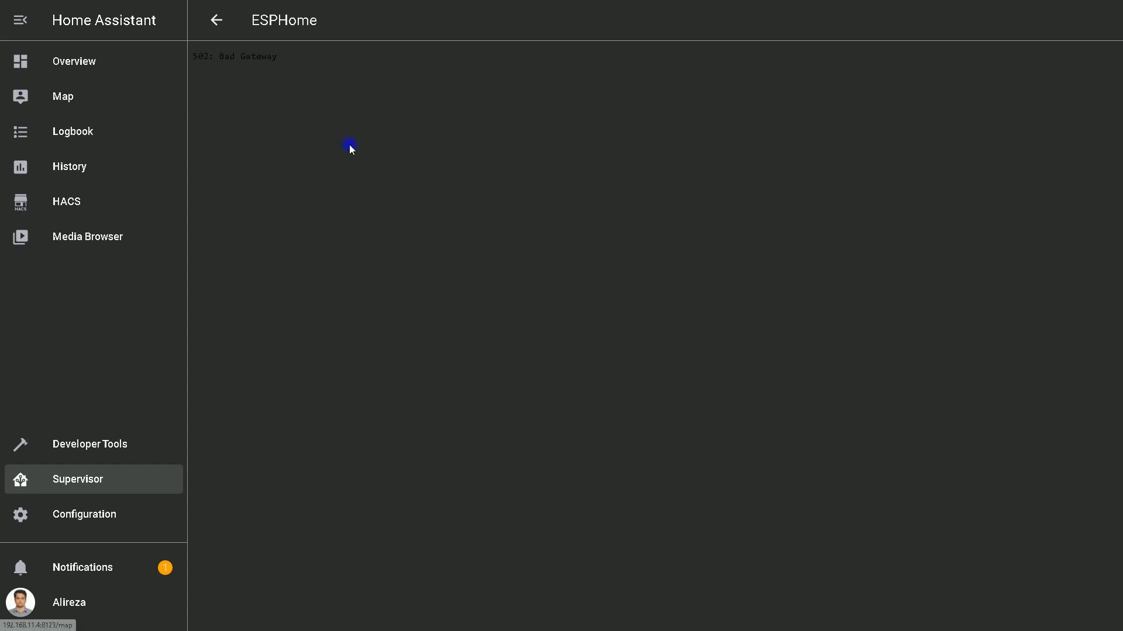
left_click(218, 20)
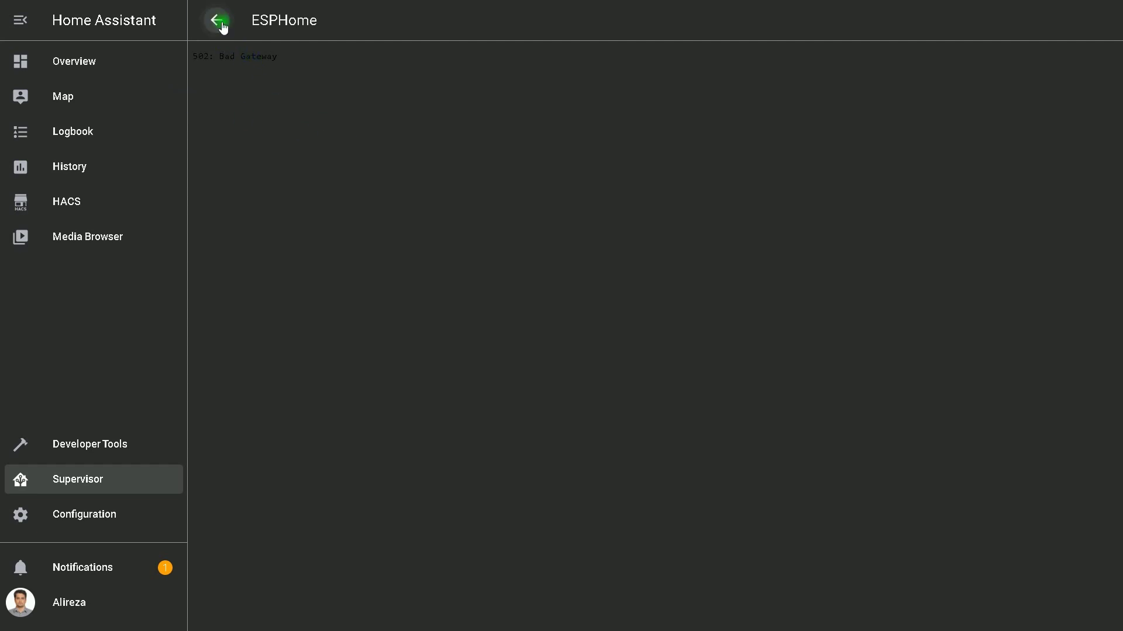
left_click(916, 462)
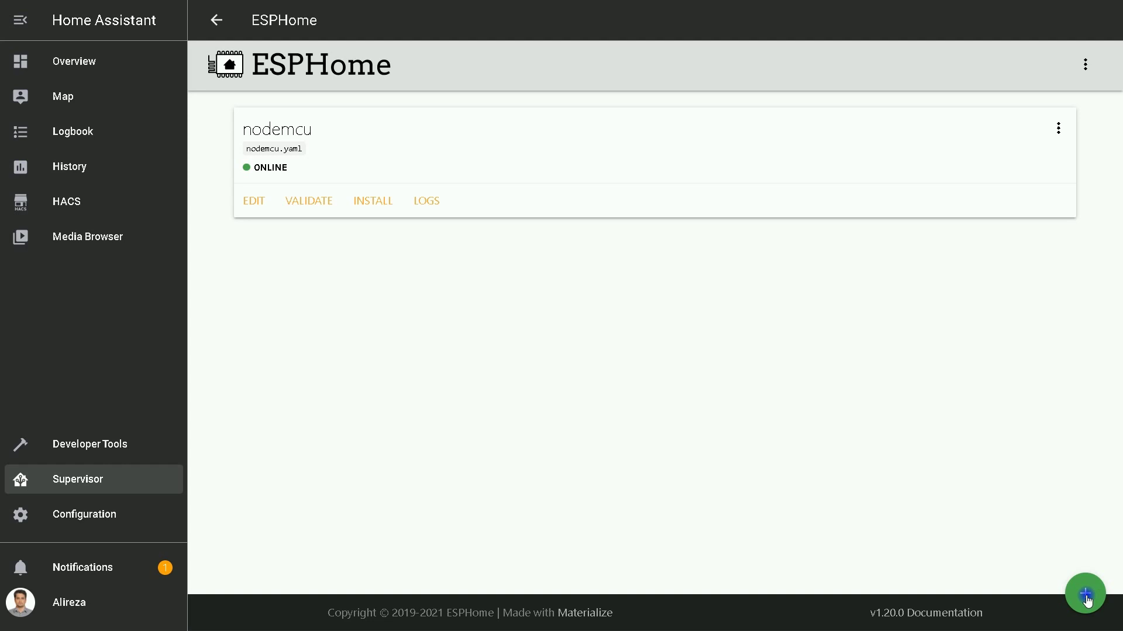
left_click(1086, 595)
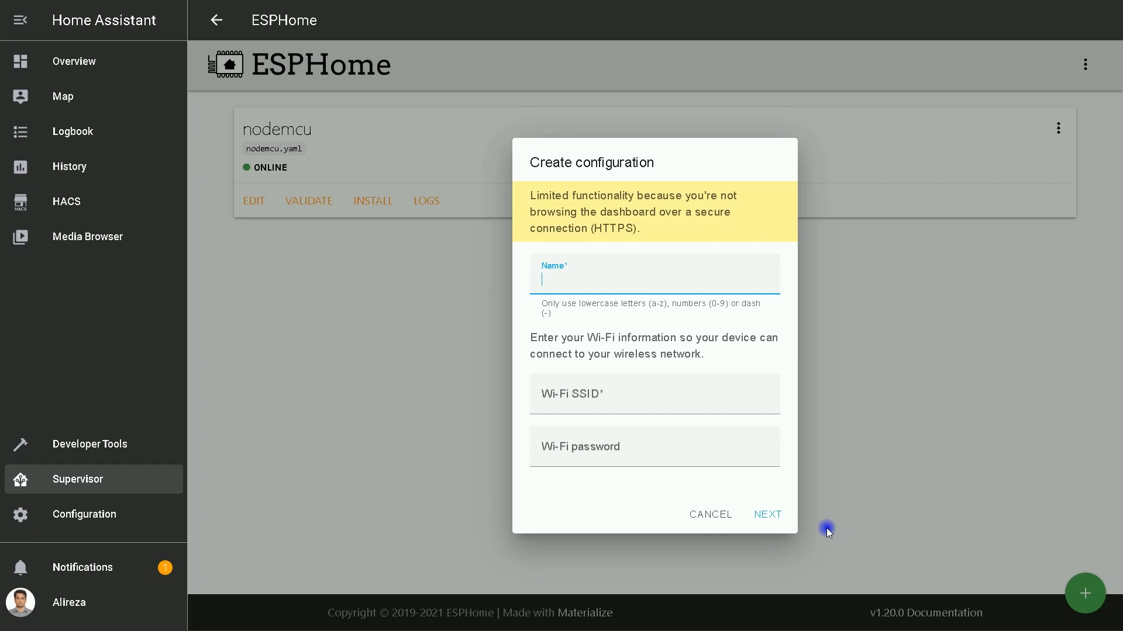
- Name the new node esp32, choose the saved Wi-Fi network, enter its password, and continue
type("esp32")
key("Tab")
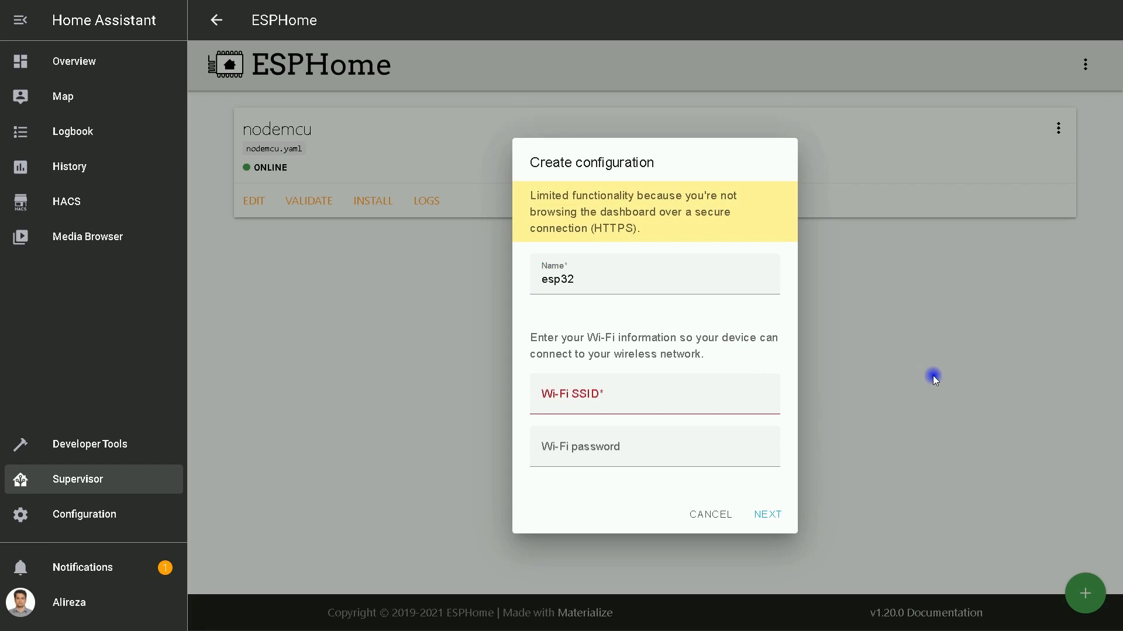
left_click(662, 402)
left_click(594, 432)
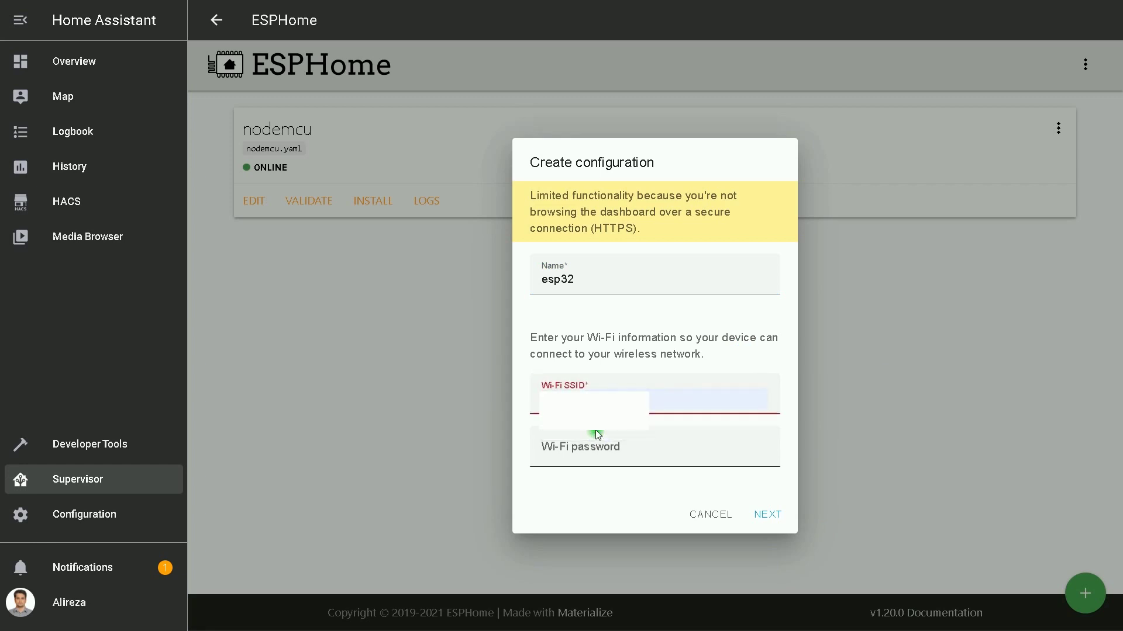
left_click(619, 451)
type("••••")
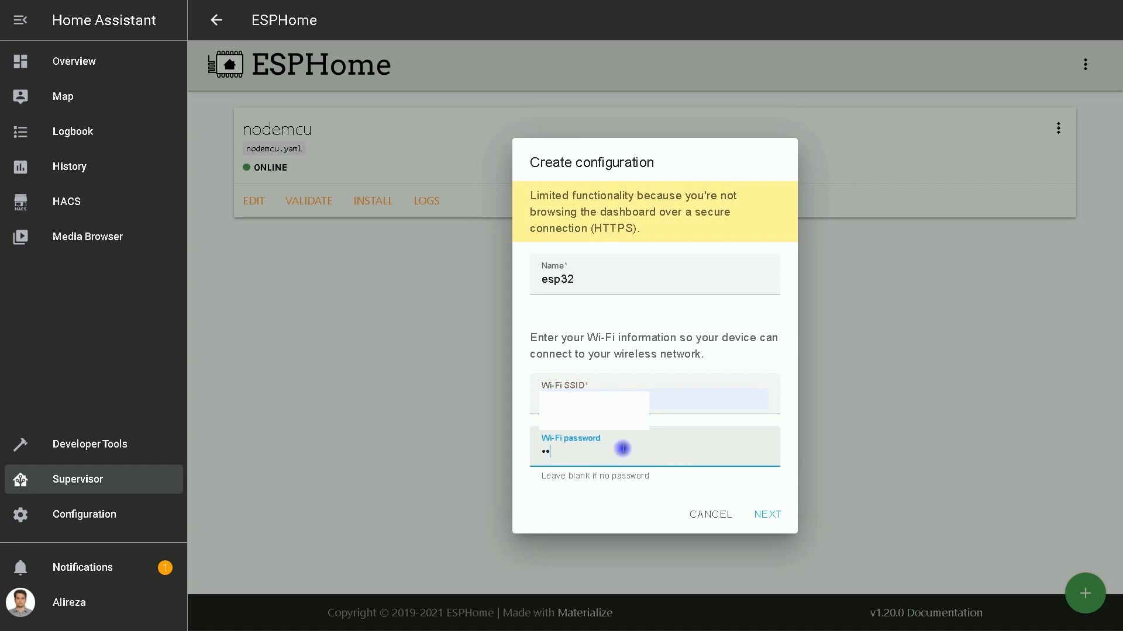
type("•••••")
left_click(616, 504)
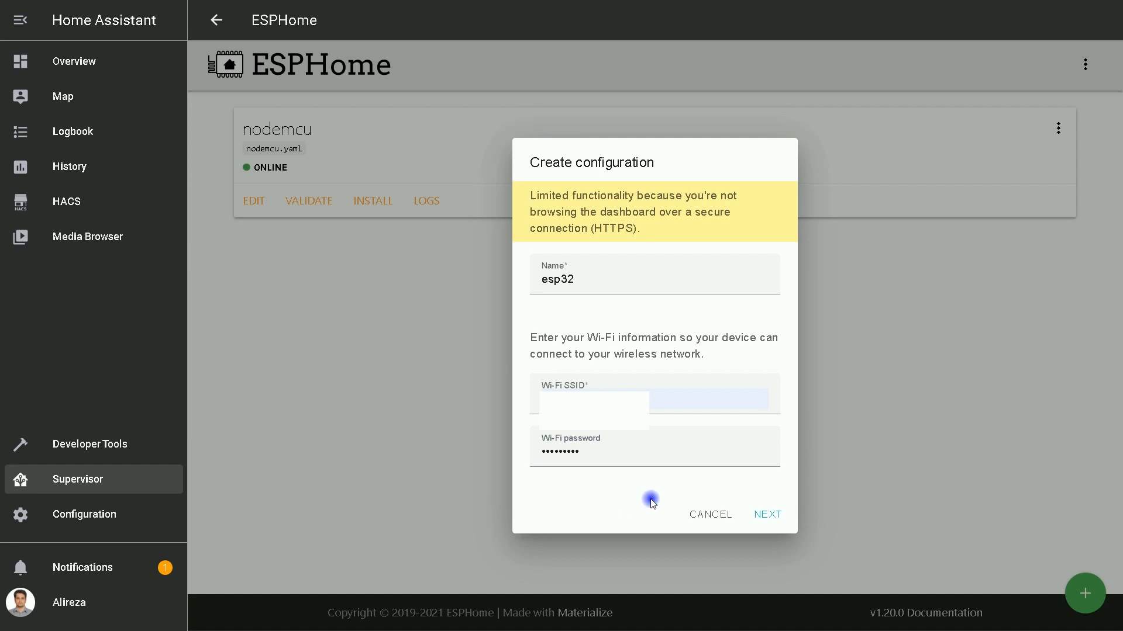
left_click(769, 514)
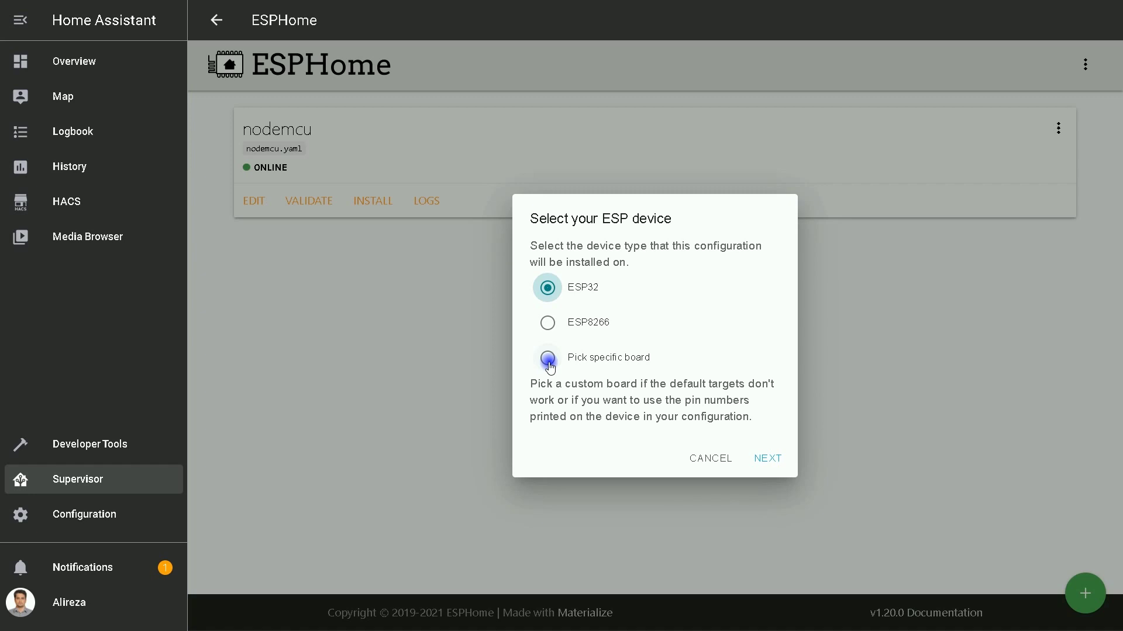
- Pick the specific NodeMCU-32S board to create esp32.yaml, then dismiss the confirmation
left_click(548, 358)
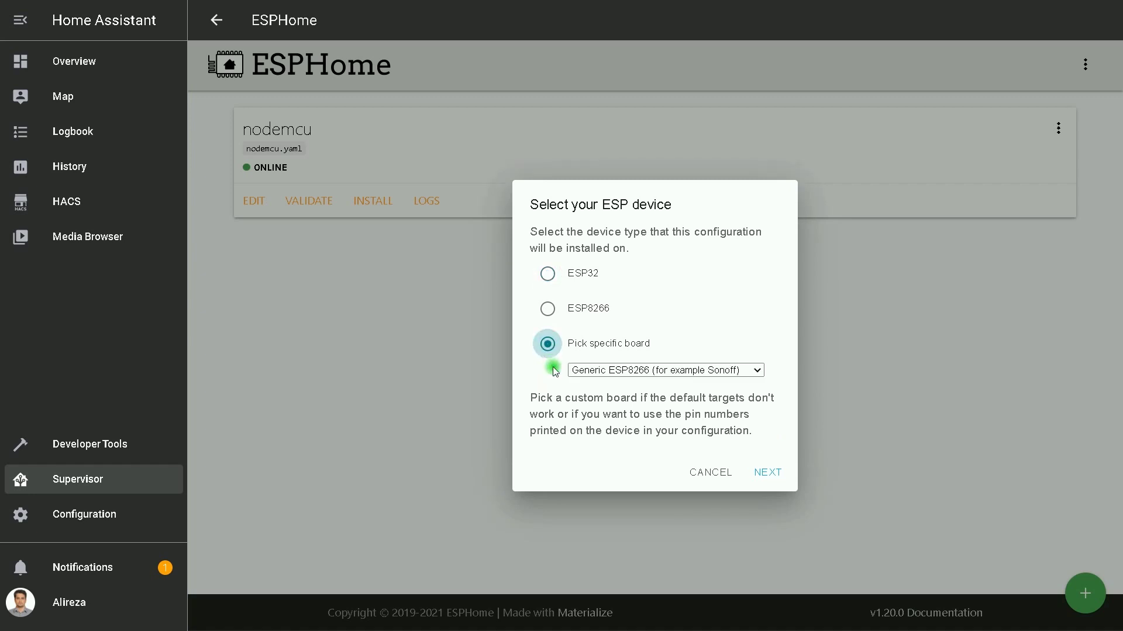
left_click(676, 370)
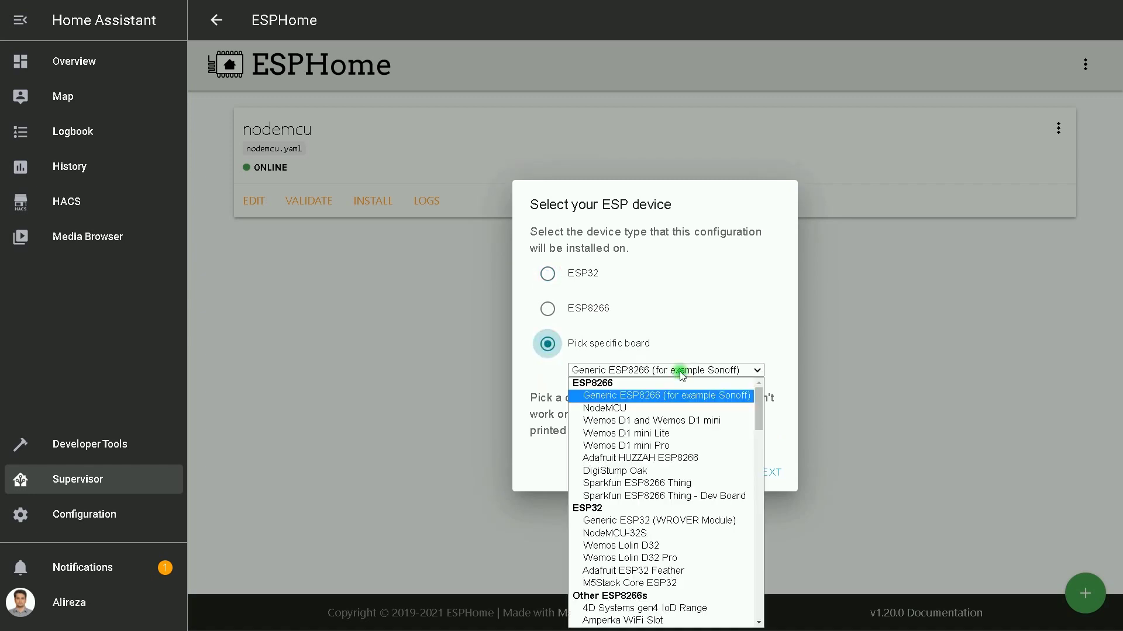
left_click(691, 533)
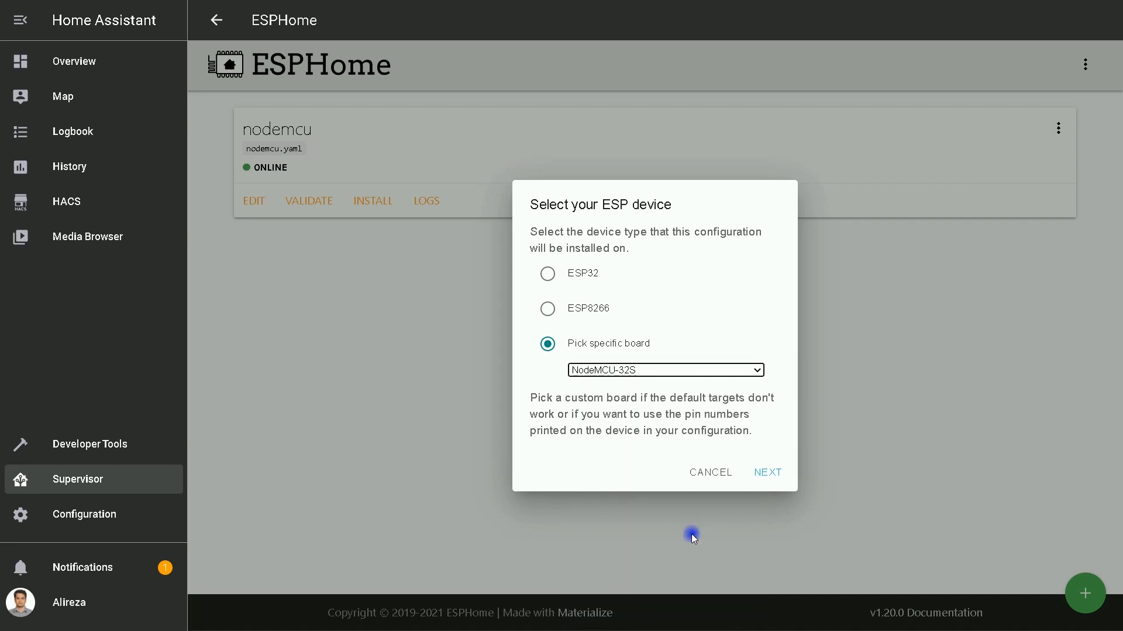
left_click(761, 479)
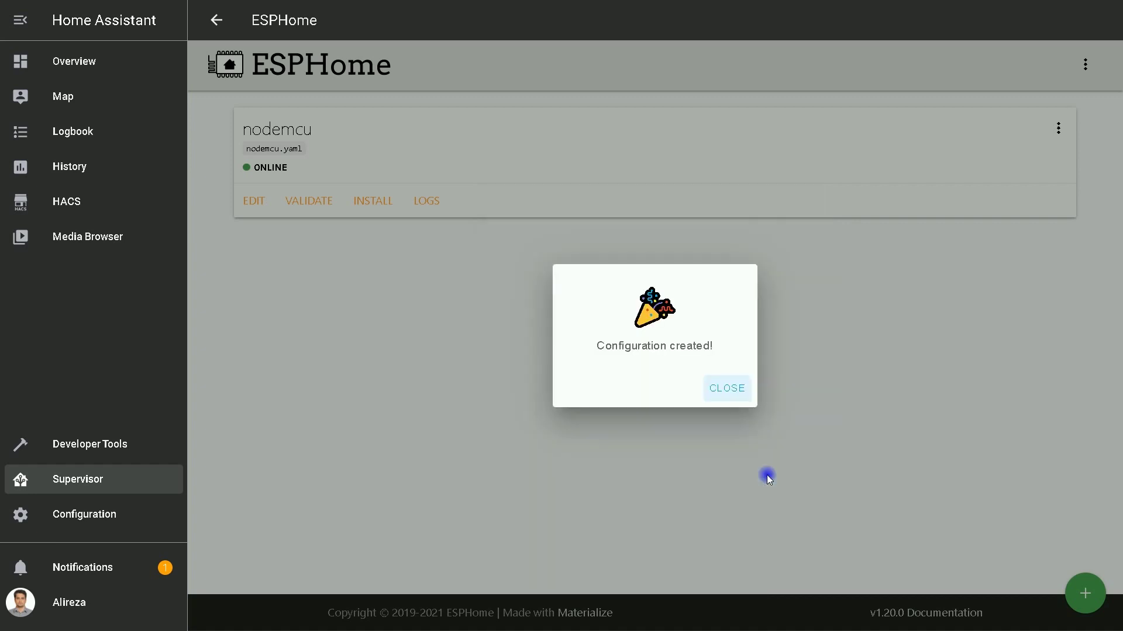
left_click(729, 389)
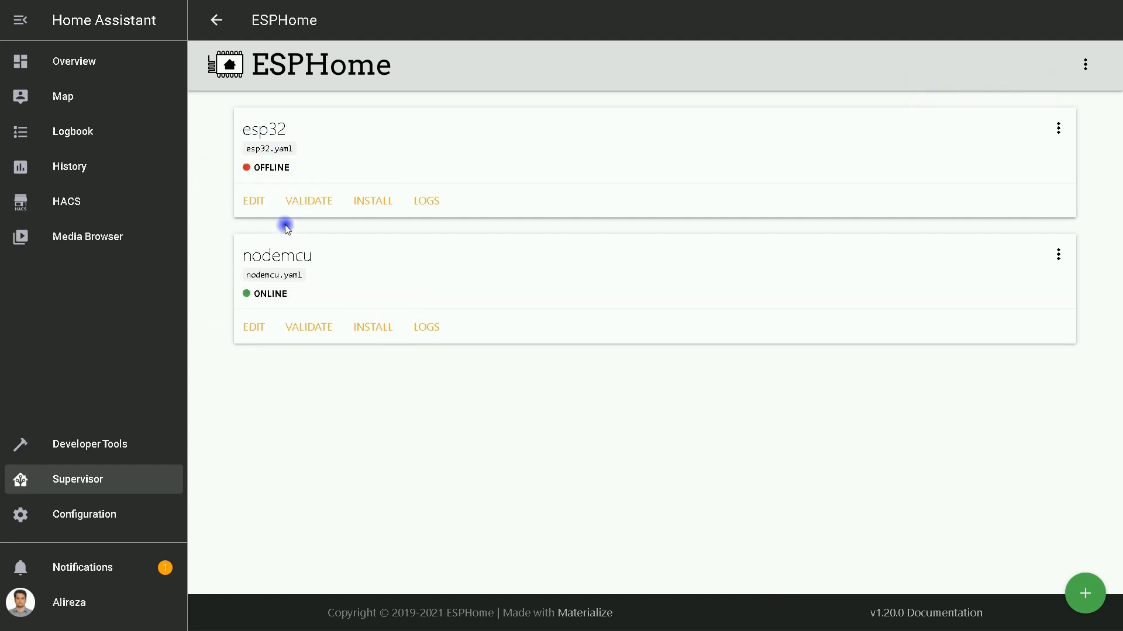
- Open esp32.yaml in the editor from the esp32 card
left_click(252, 199)
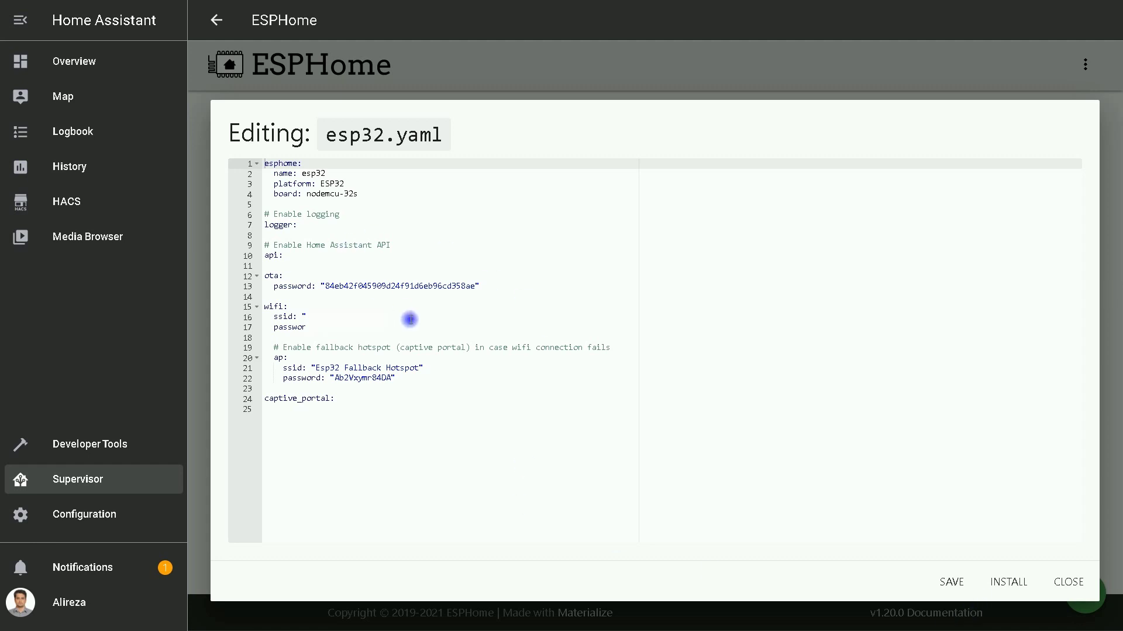
- Paste a manual_ip block (192.168.11.8, gateway 192.168.11.1, subnet 255.255.255.0) under wifi and fix its indentation
left_click(392, 329)
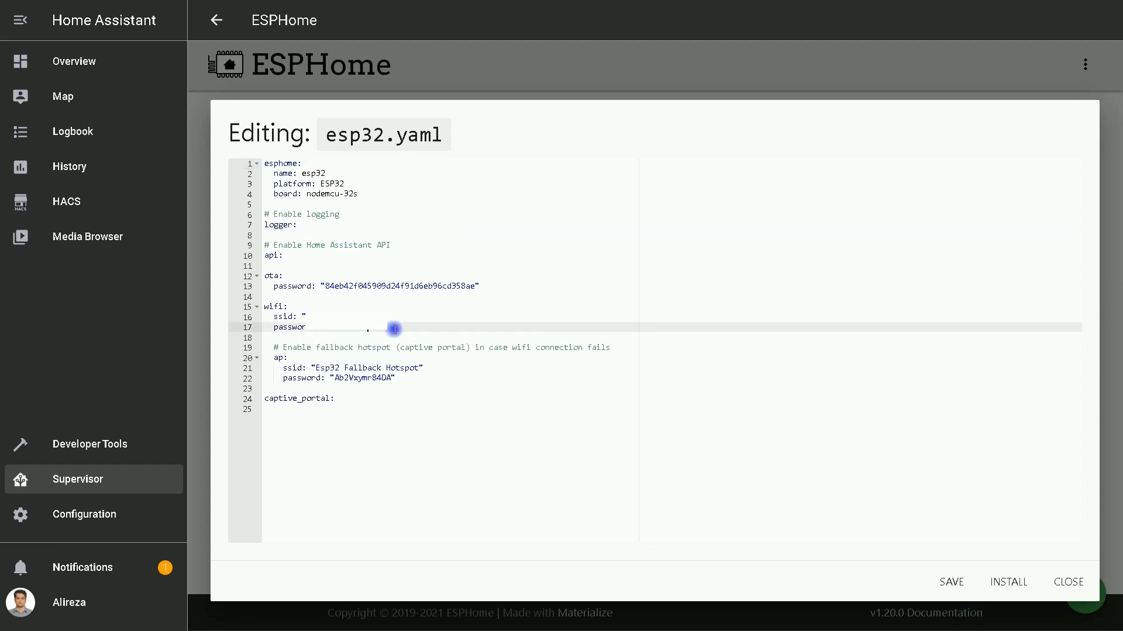
key("Return")
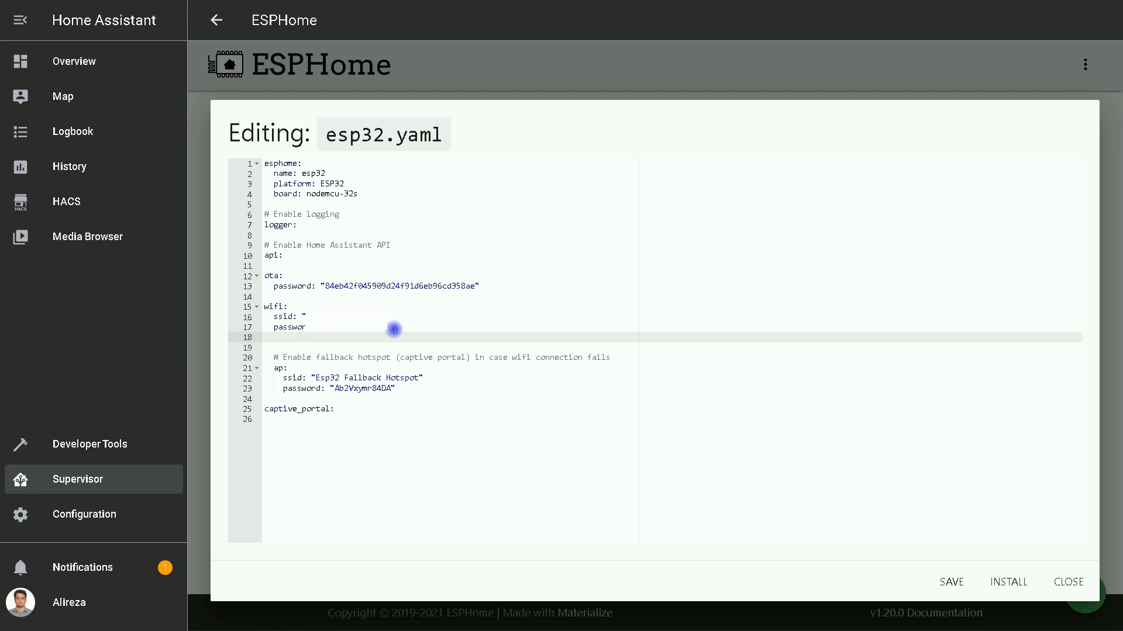
type("manual_ip:   static_ip: 192.168.11.8   gateway: 192.168.11.1   subnet: 255.255.255.0")
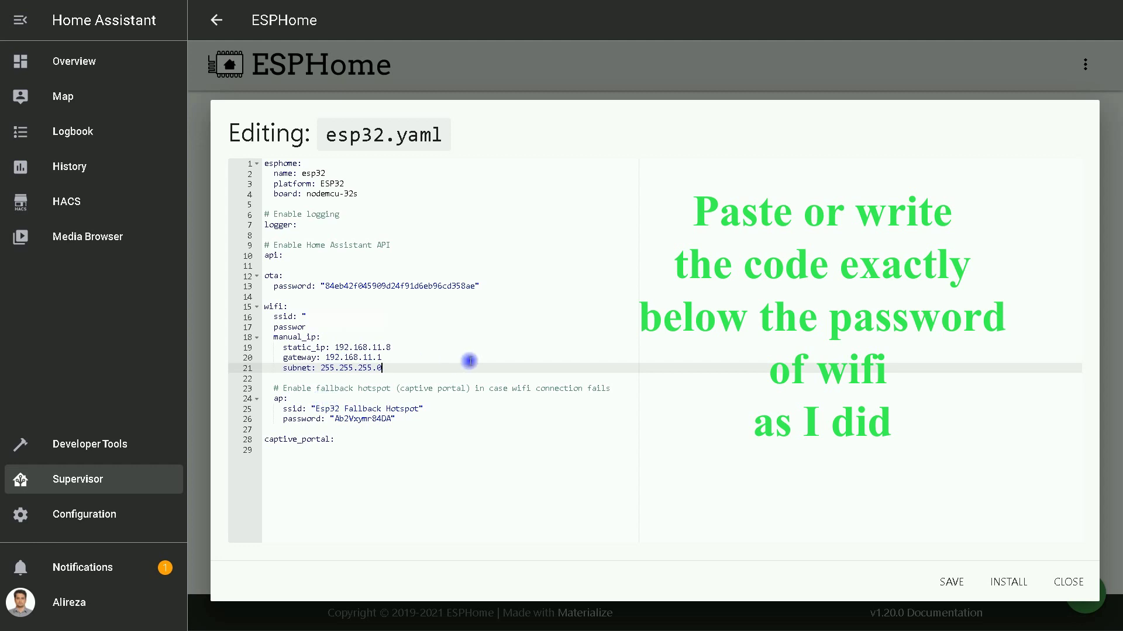
key("Up")
key("Up")
key("Up")
key("Home")
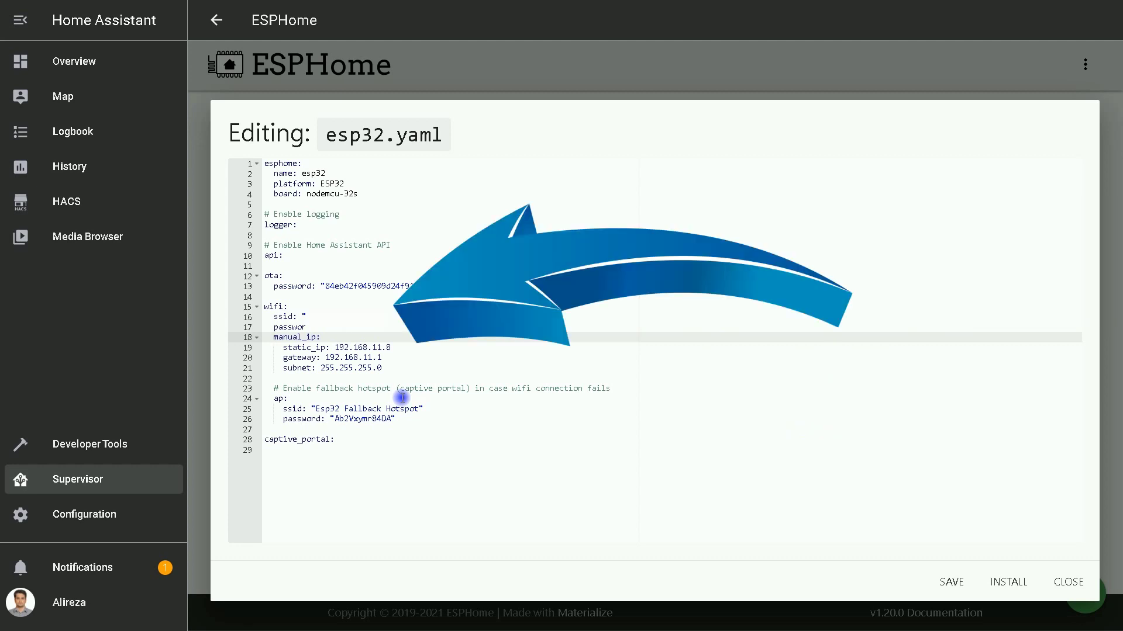
key("BackSpace")
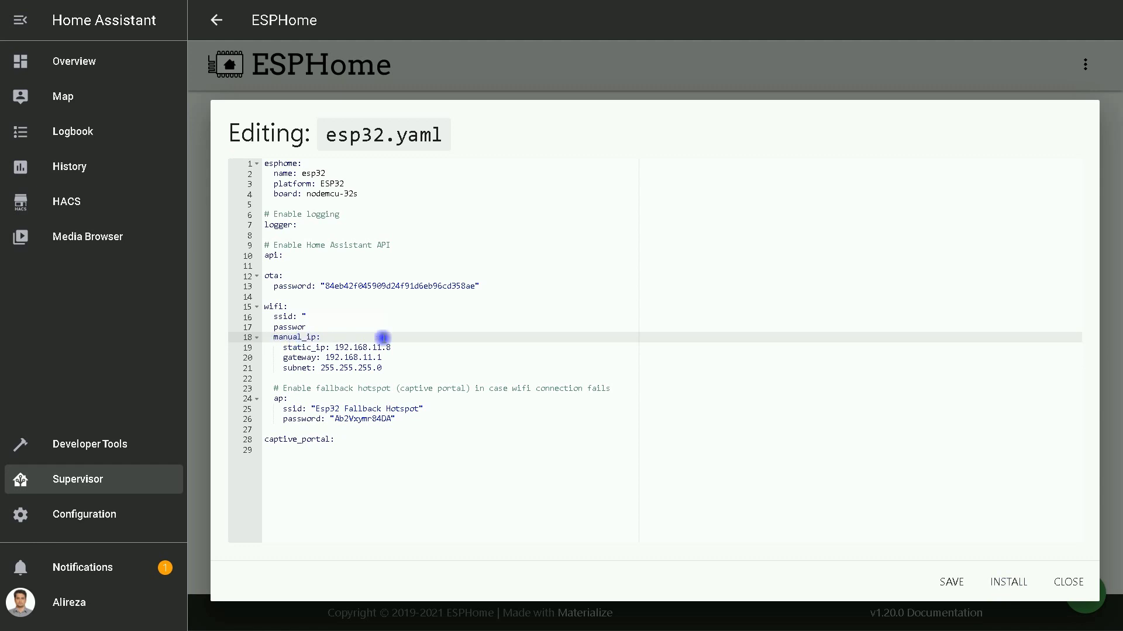
left_click(402, 323)
key("Return")
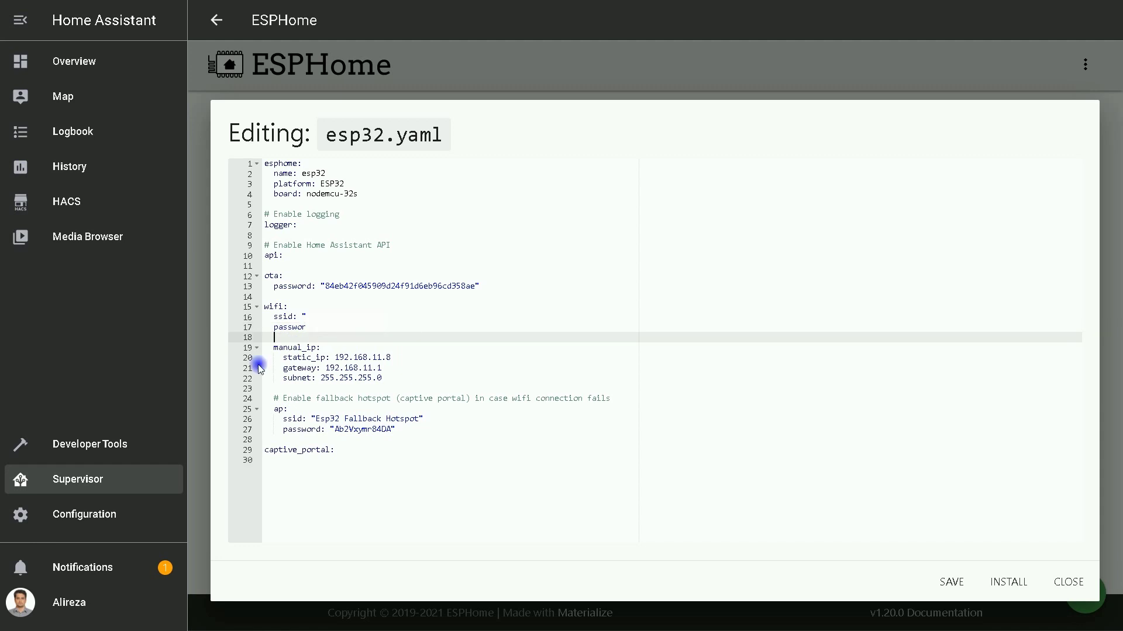
left_click_drag(268, 350, 383, 379)
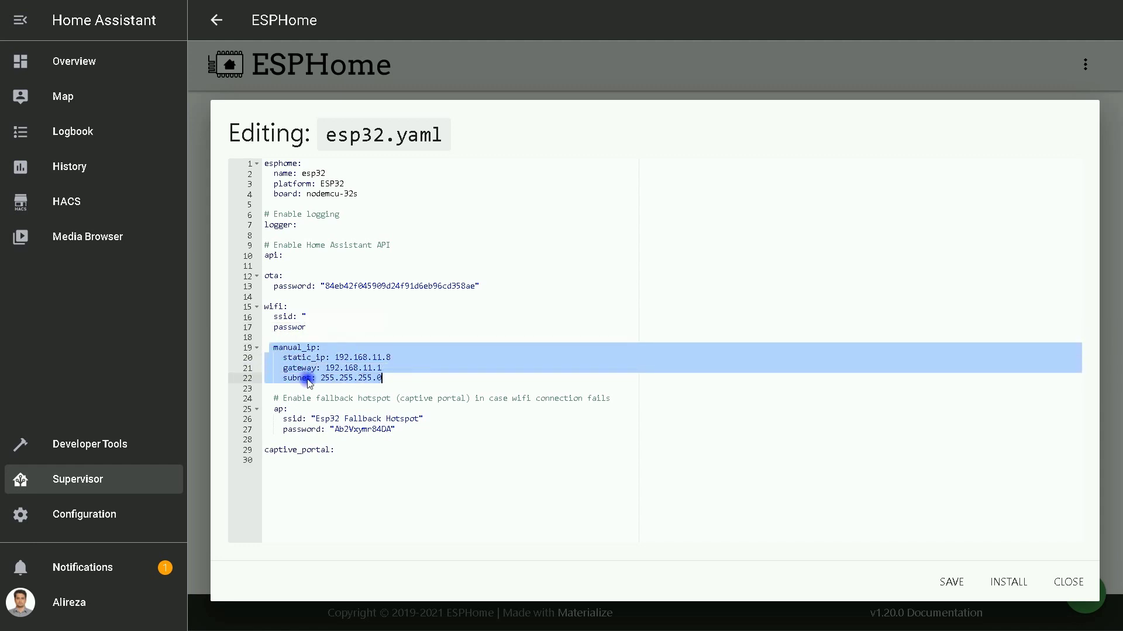
left_click(374, 357)
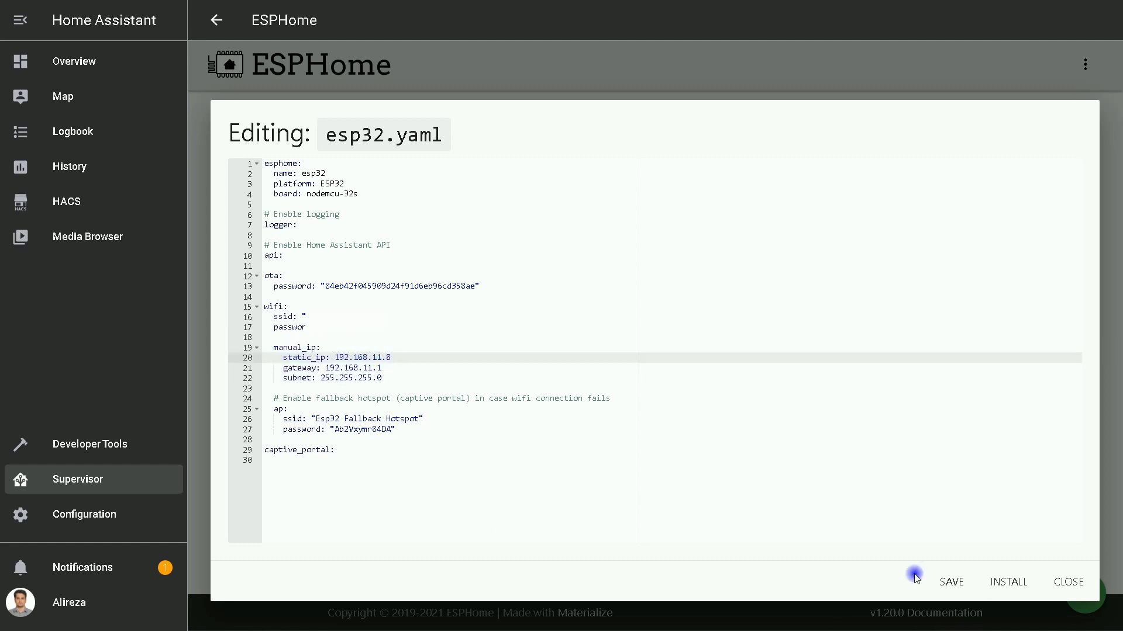
- Save esp32.yaml and install it wirelessly over the network
left_click(951, 583)
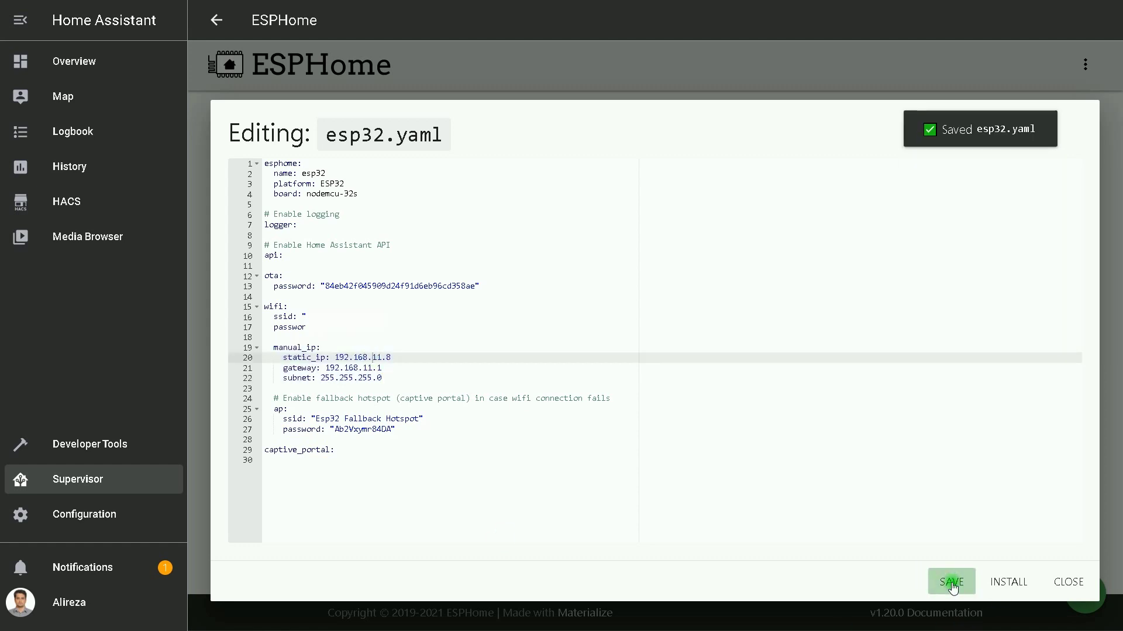
left_click(1012, 583)
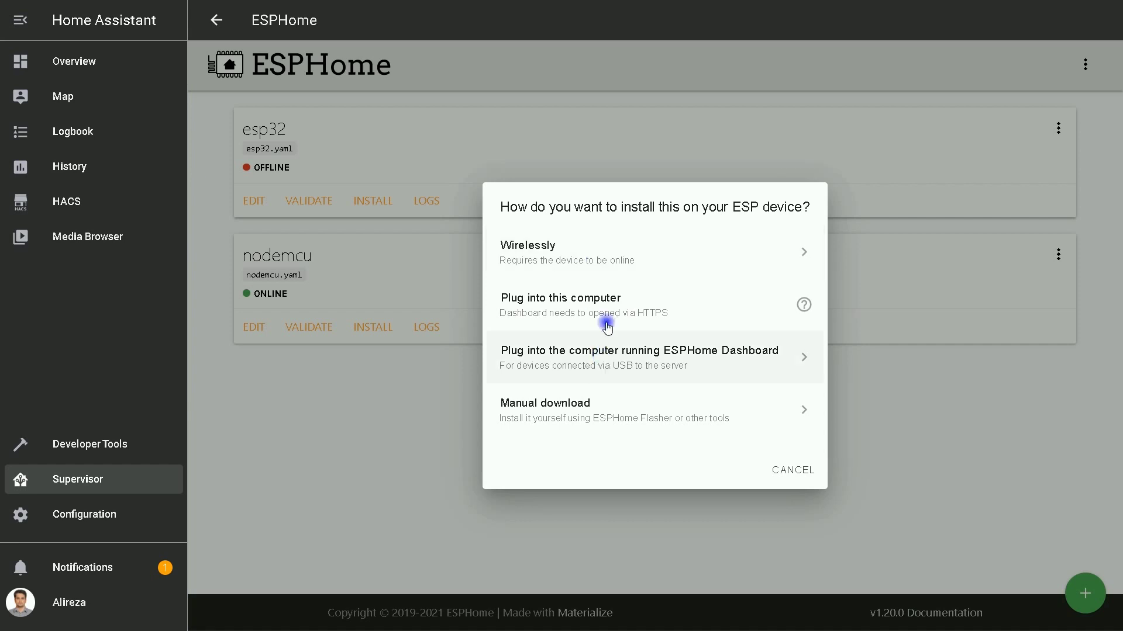
left_click(603, 261)
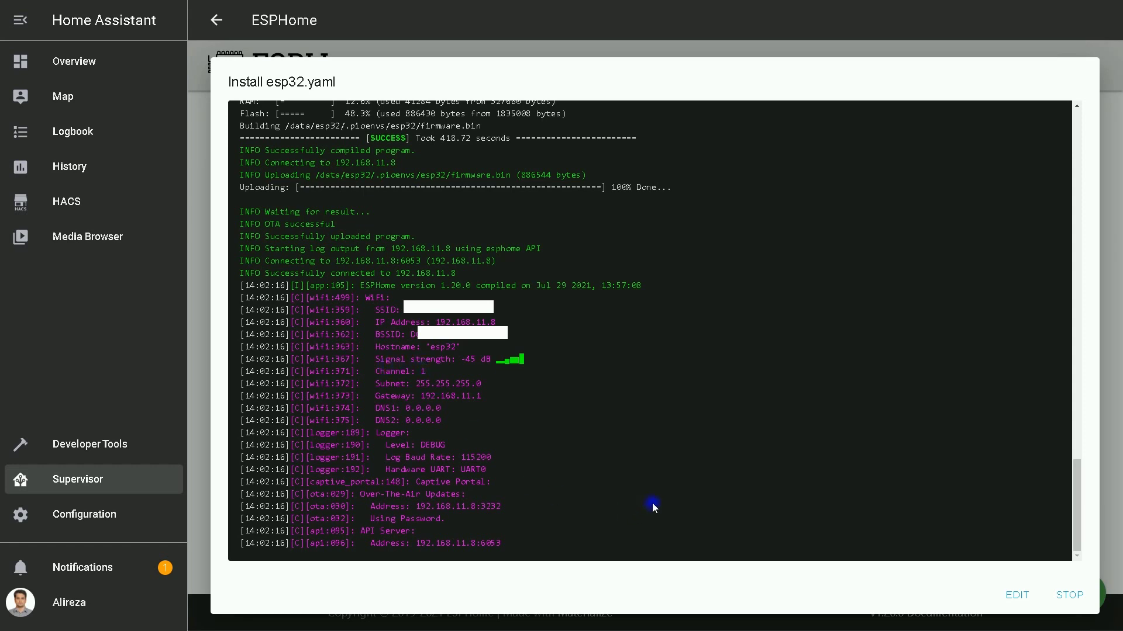
- Stop the install log after the OTA upload to 192.168.11.8 succeeds
left_click(1073, 601)
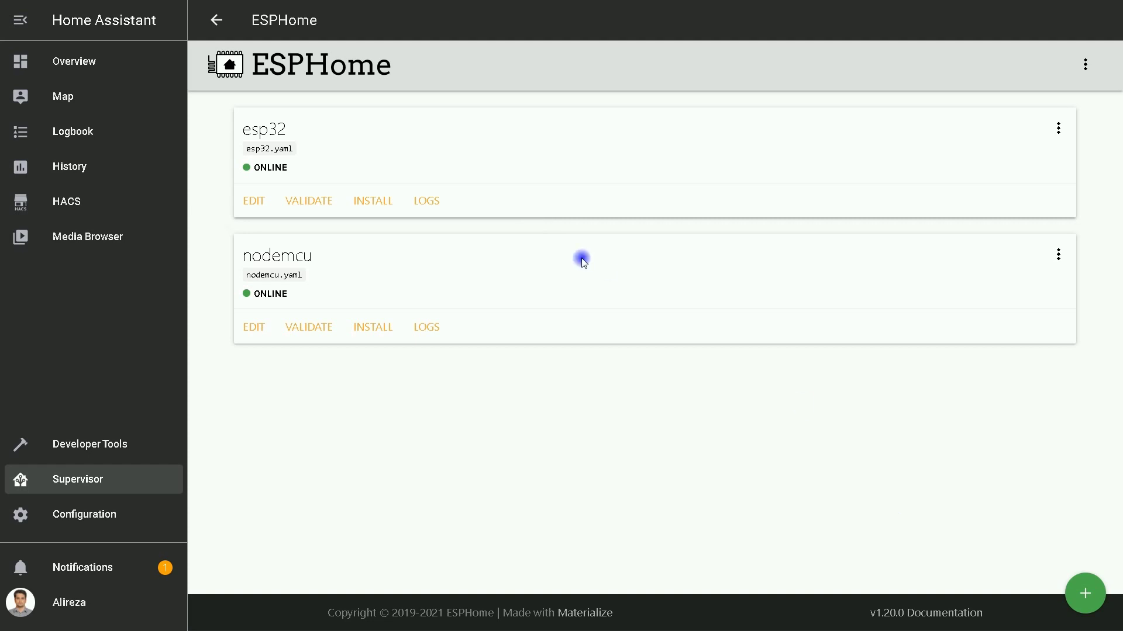
- Reopen esp32.yaml in the editor, showing the saved manual_ip block for 192.168.11.8
left_click(248, 206)
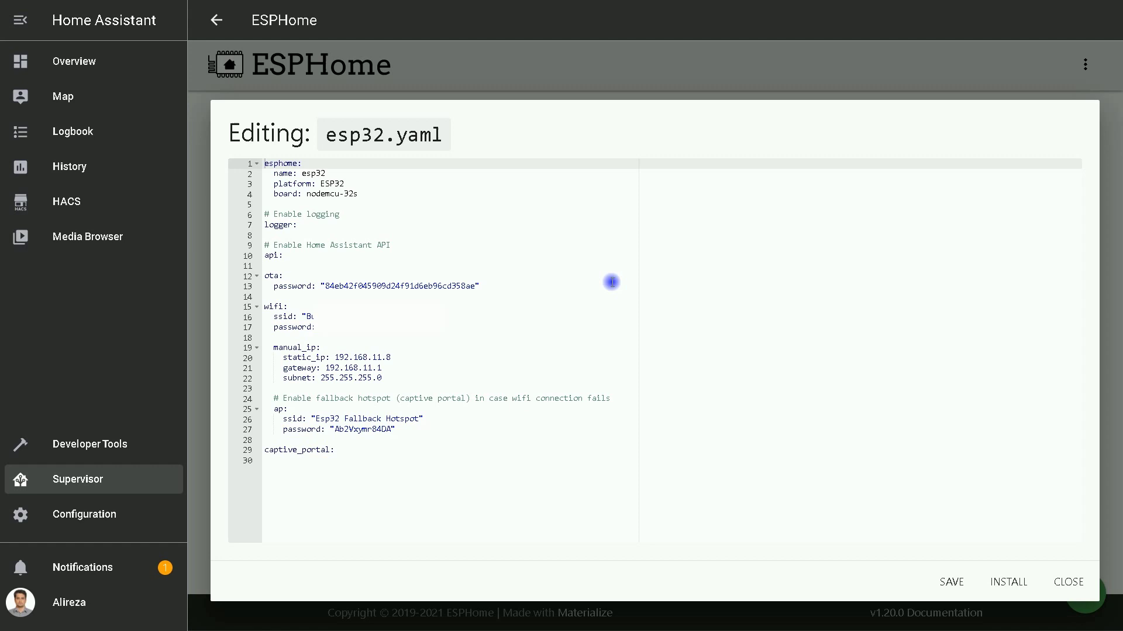